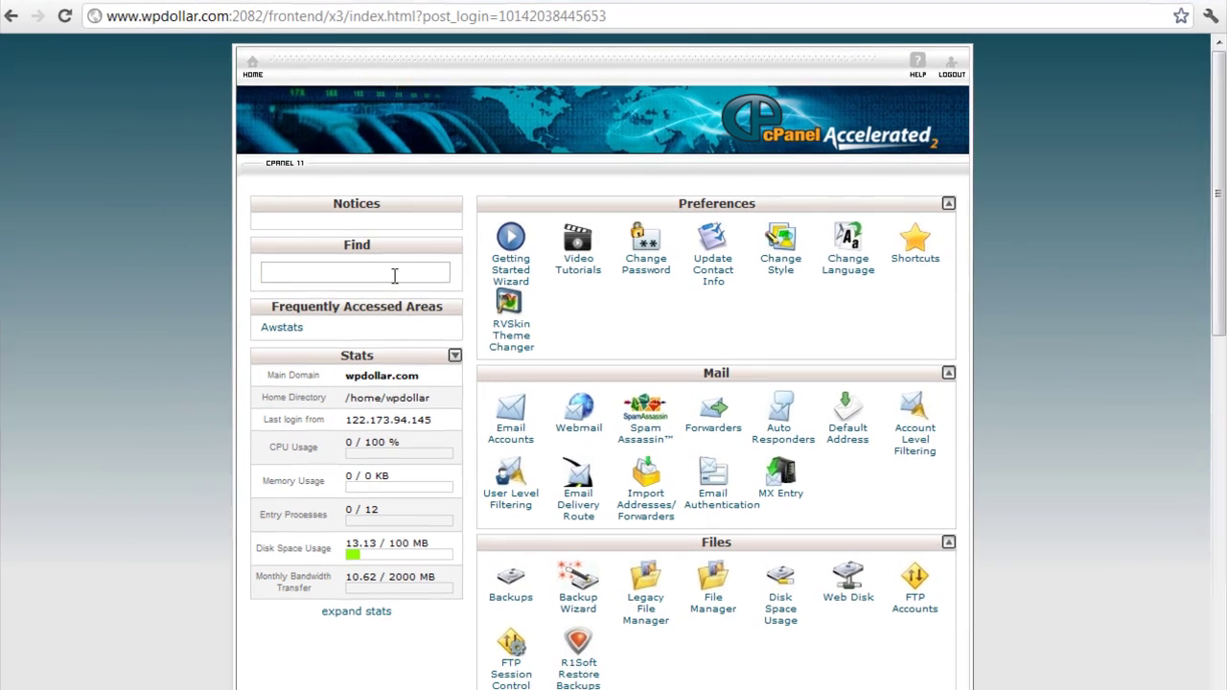
Search cPanel for 'fan' and open Fantastico De Luxe.
left_click(419, 270)
type("fan")
left_click(538, 277)
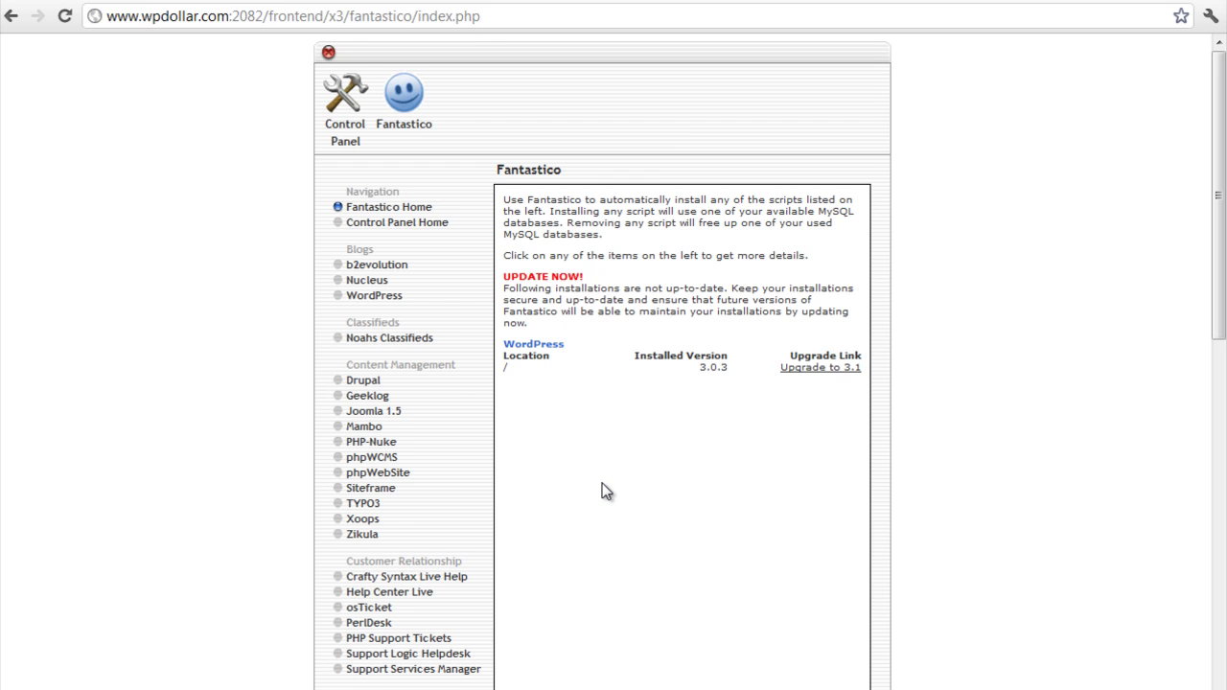
Start a new WordPress installation from Fantastico's Blogs section.
left_click(384, 299)
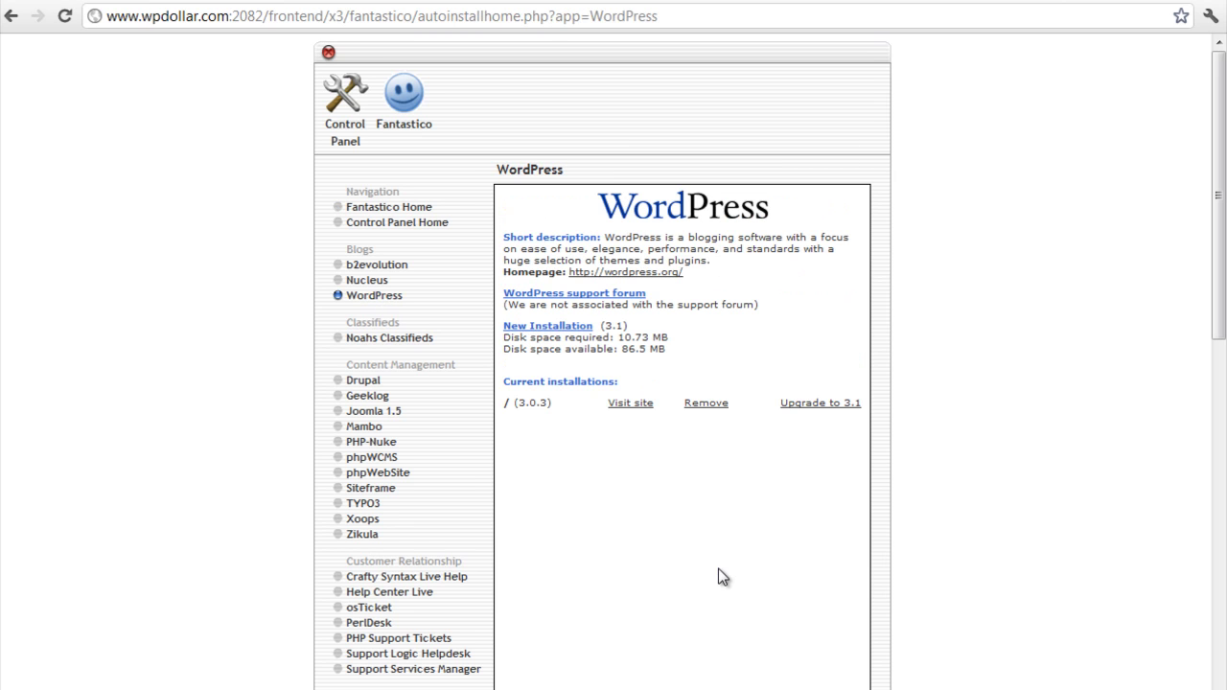
left_click(564, 329)
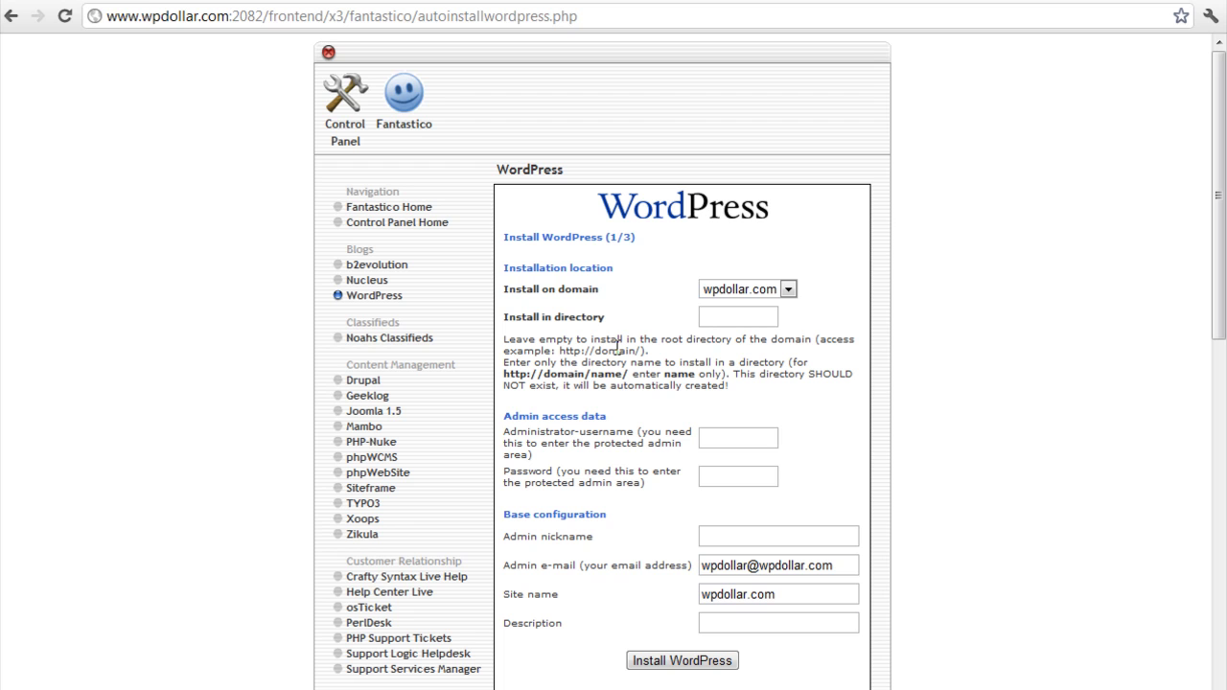
Set install directory 'demo', admin username 'admin', and enter the admin password.
left_click(754, 316)
type("demo")
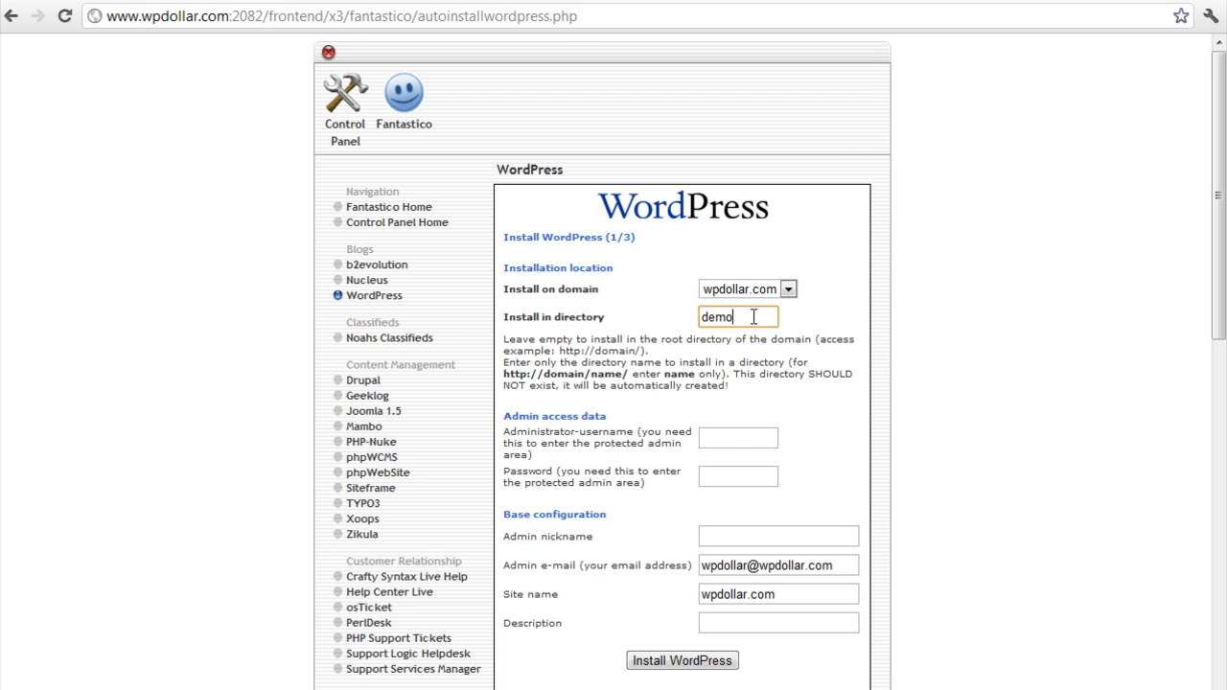
left_click(753, 438)
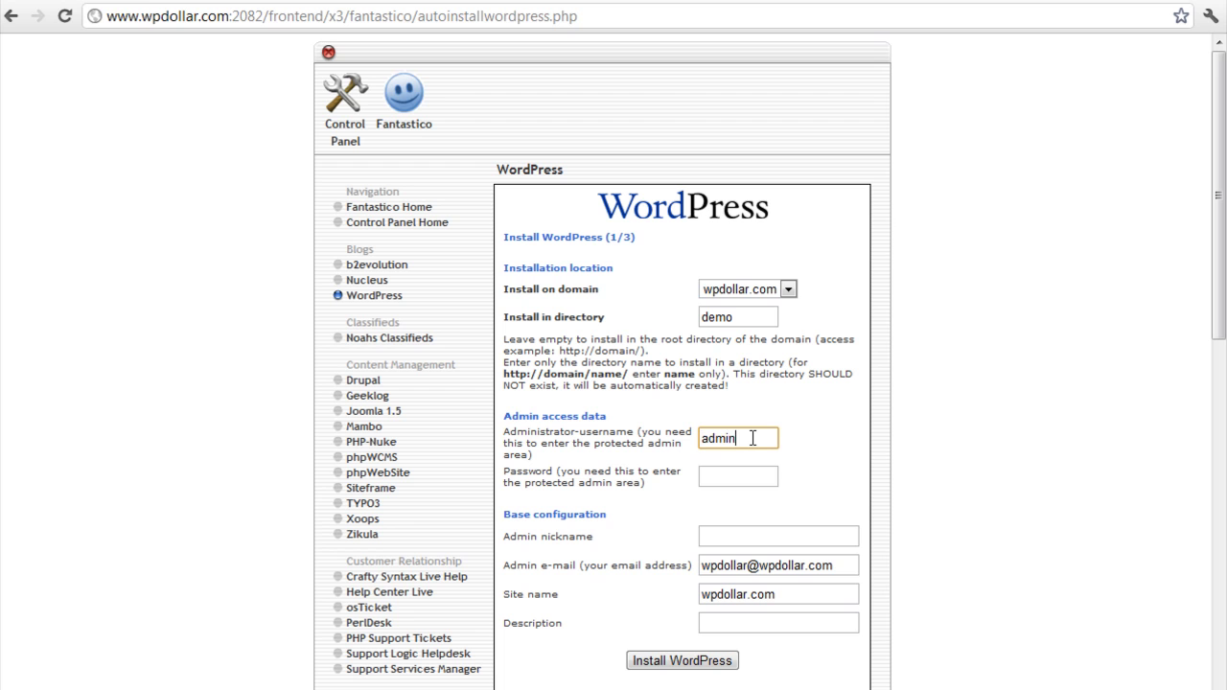
key("Tab")
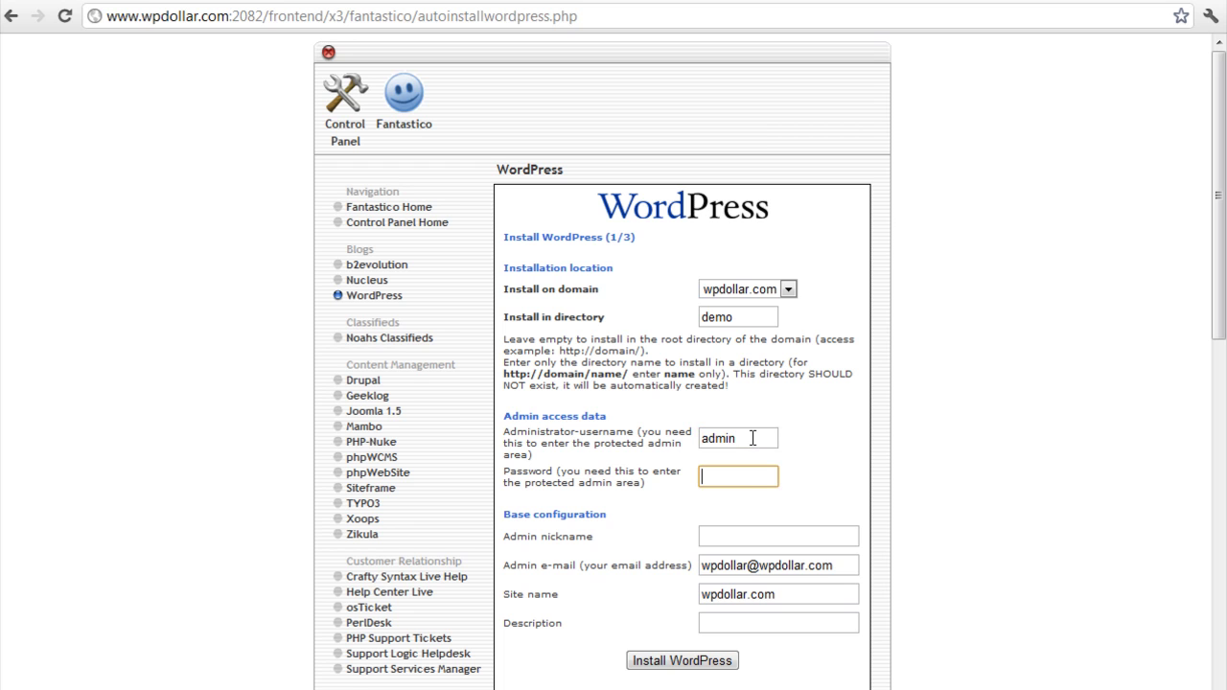
key("Tab")
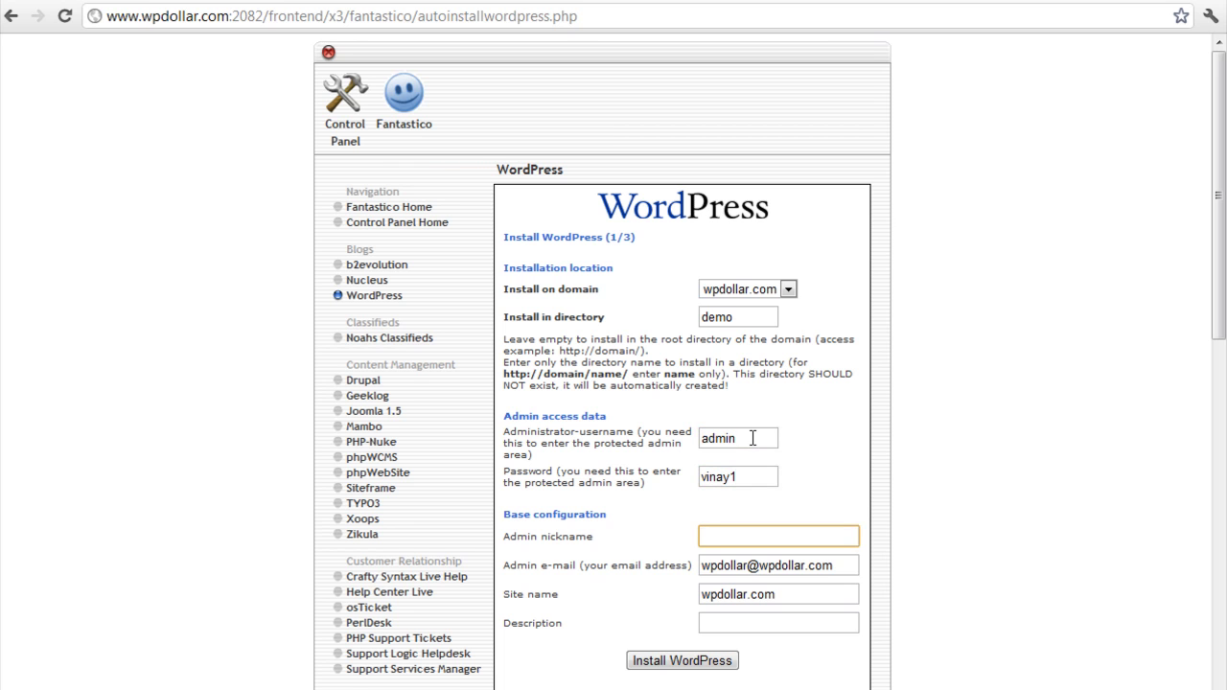
double_click(753, 477)
key("BackSpace")
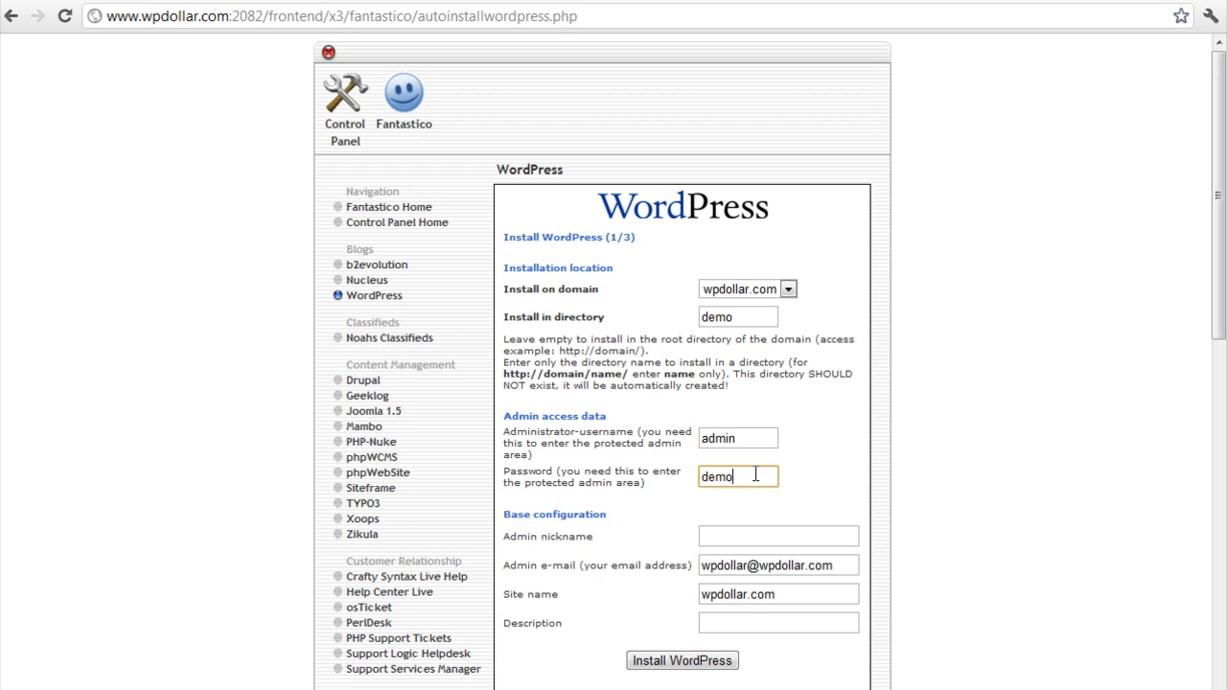
Set nickname 'Admin', site name 'WPDollar' and description 'Yet Another Demo Blog'.
left_click(748, 540)
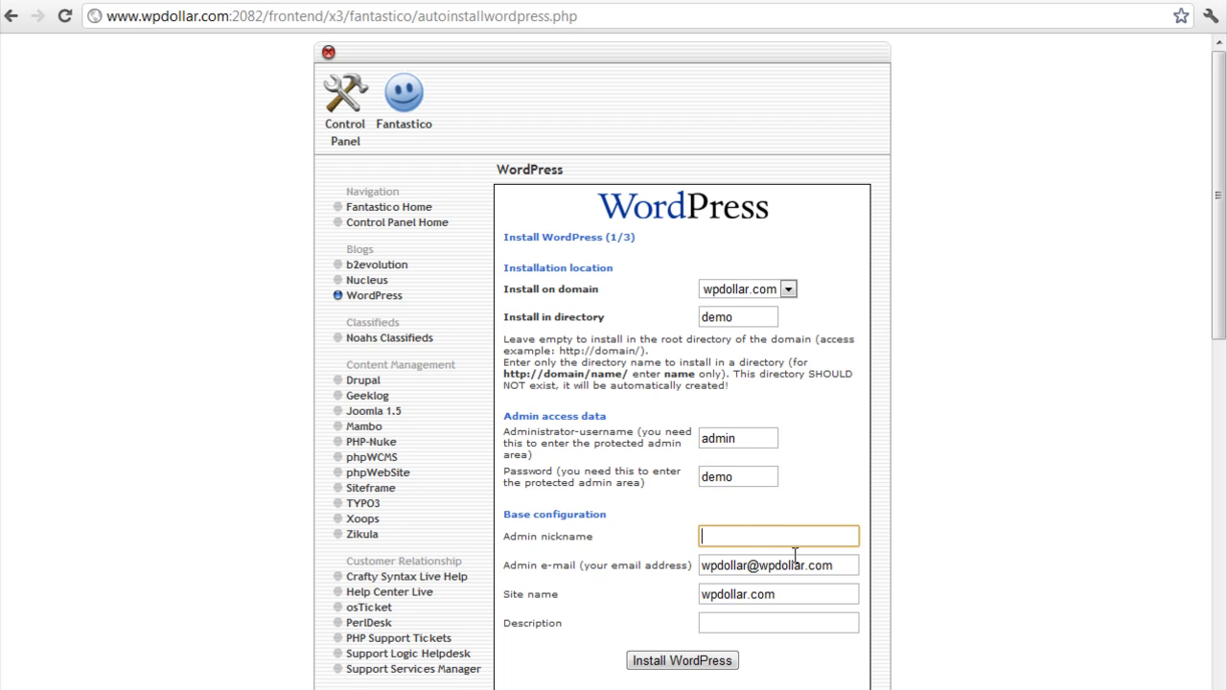
type("Admin")
key("Tab")
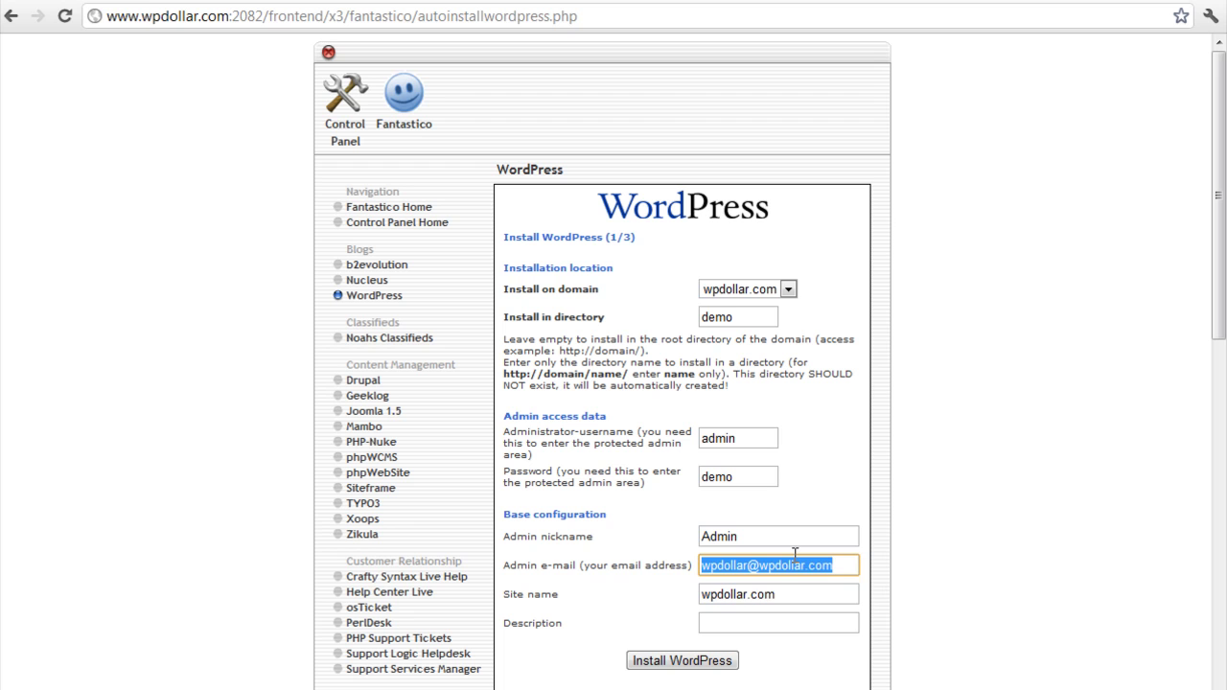
key("Tab")
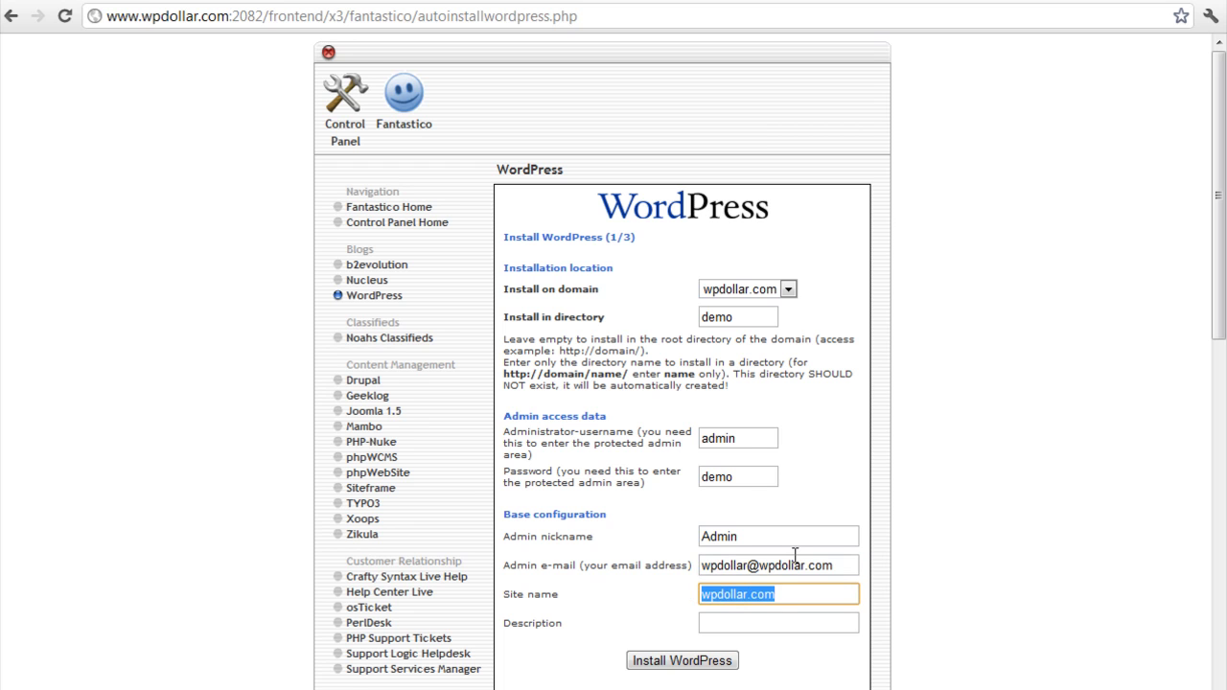
type("WPDollar")
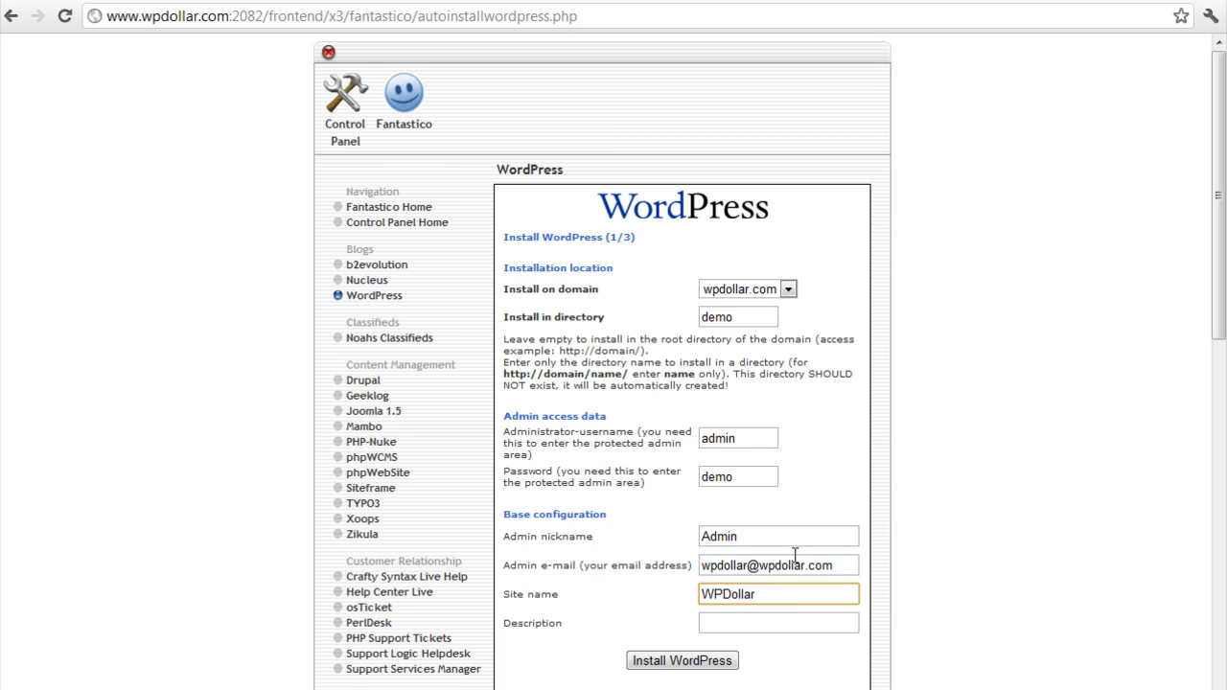
type(" - AMazon")
key("BackSpace")
key("BackSpace")
key("BackSpace")
key("BackSpace")
key("BackSpace")
key("BackSpace")
key("BackSpace")
key("BackSpace")
key("BackSpace")
key("Tab")
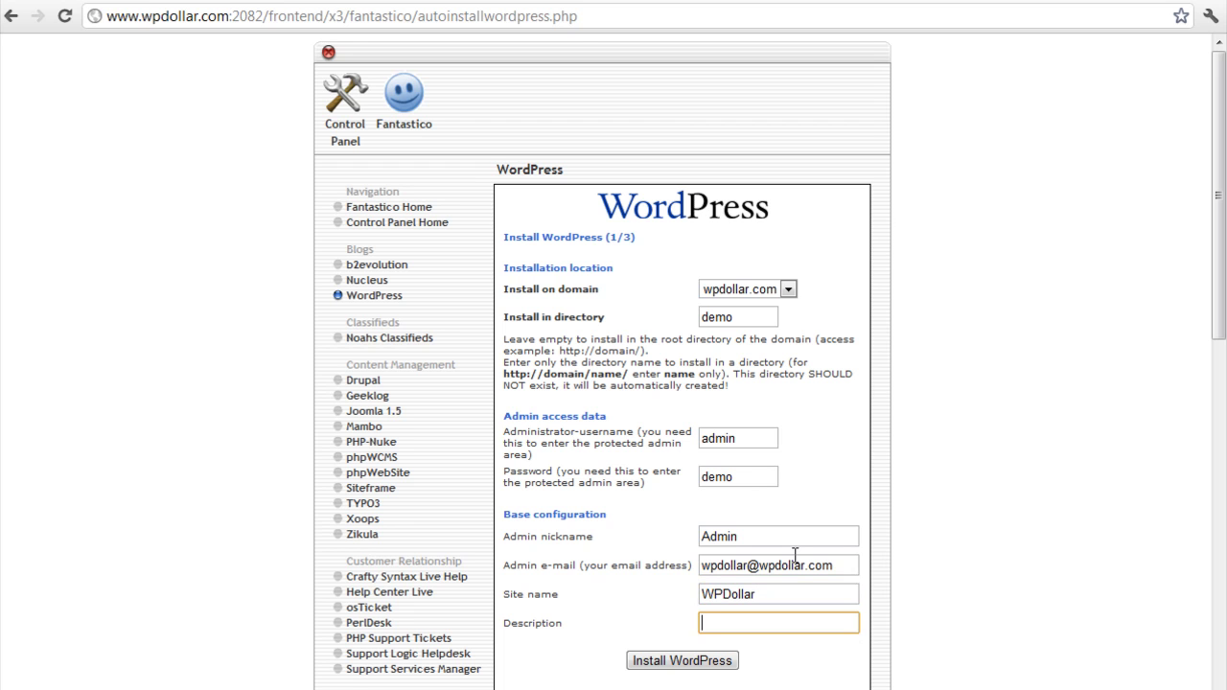
type("Yet Another Demo Blog")
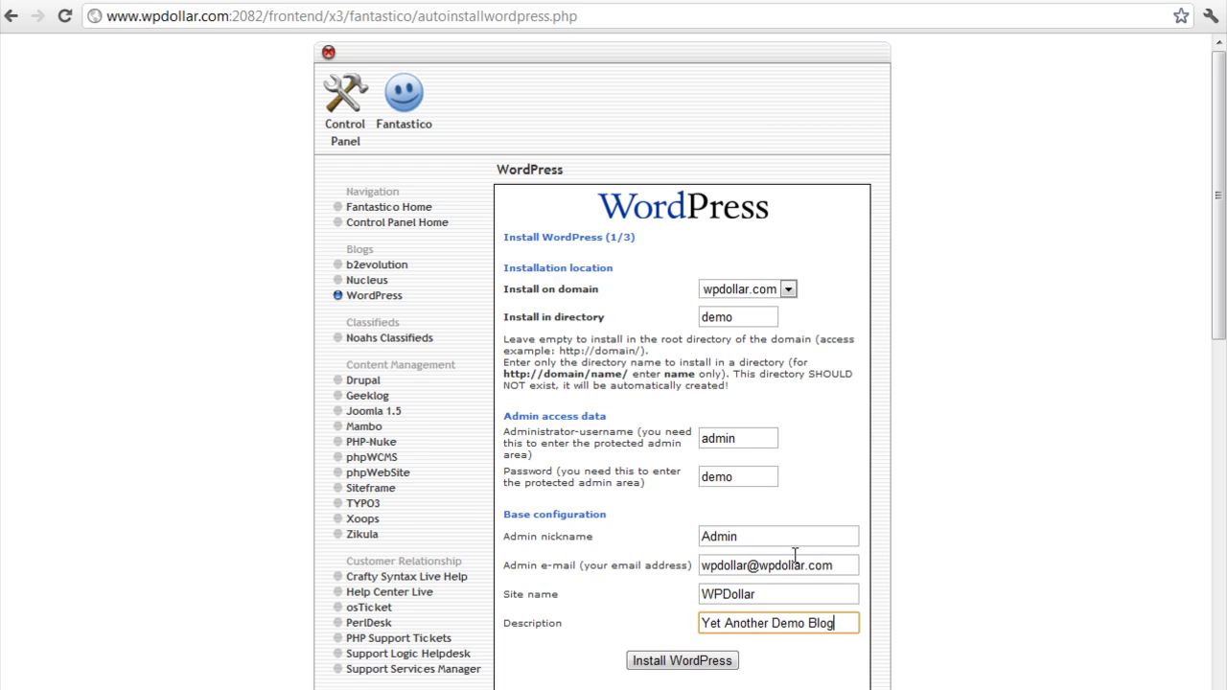
Install WordPress into wpdollar.com/demo and finish the installation.
left_click(702, 663)
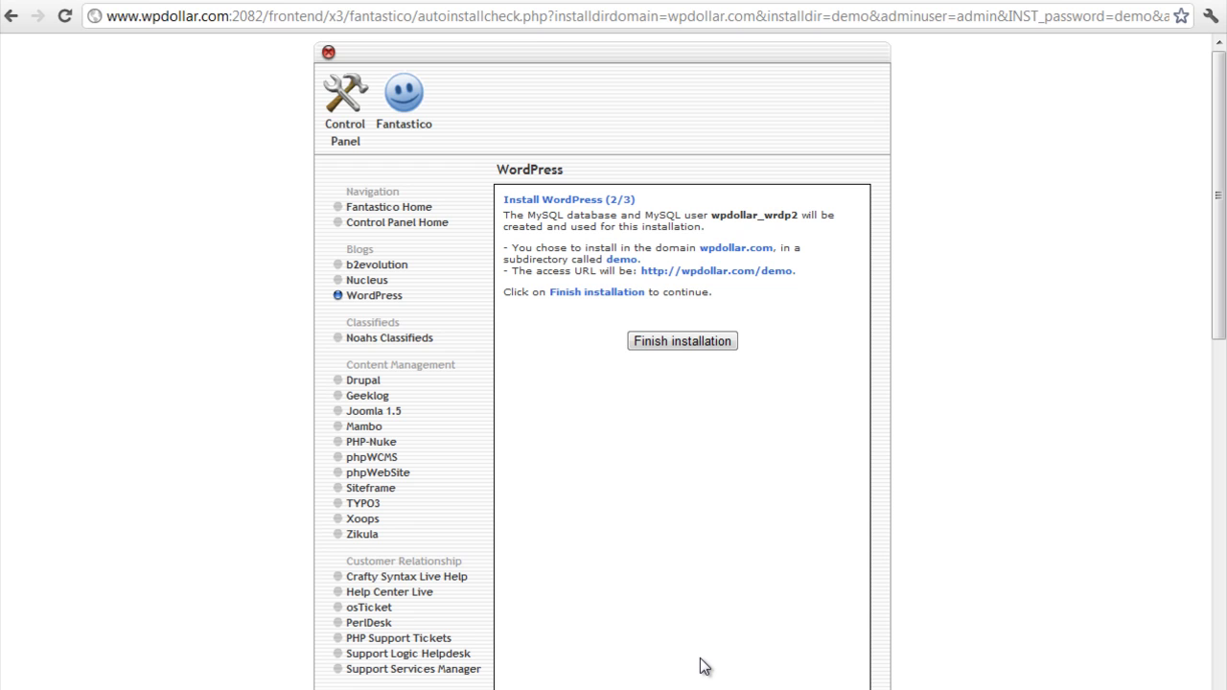
left_click(689, 342)
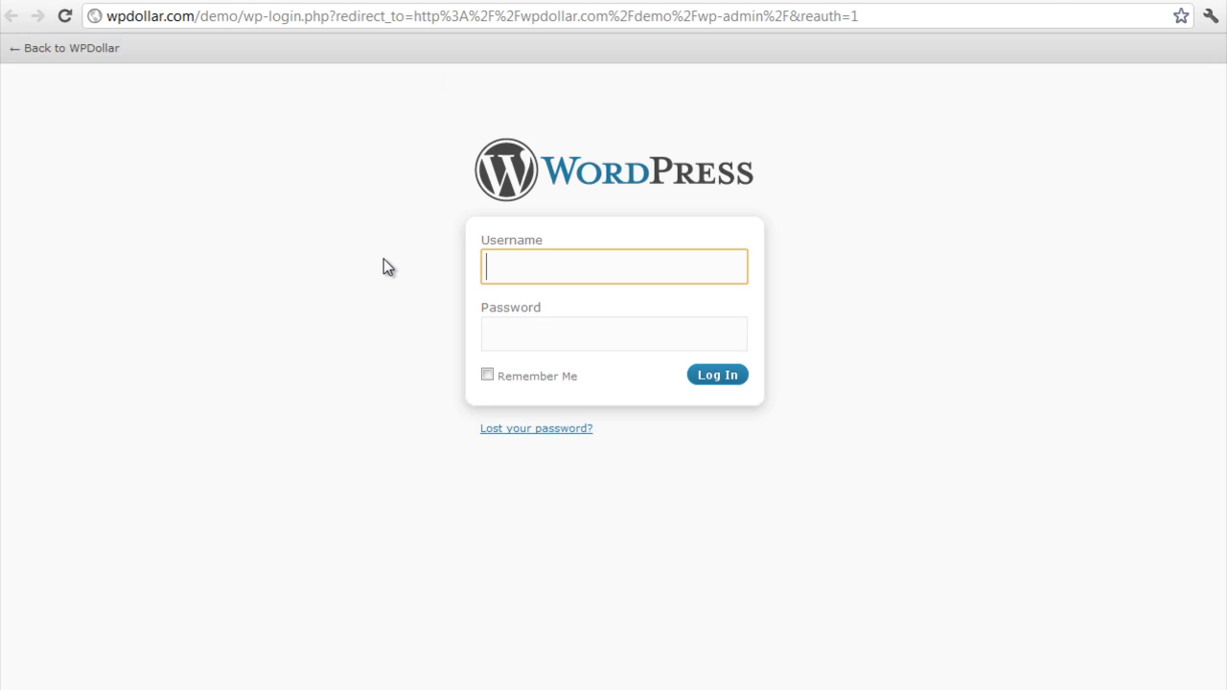
Log in to the new blog's admin area as 'admin' with the account password.
type("admin")
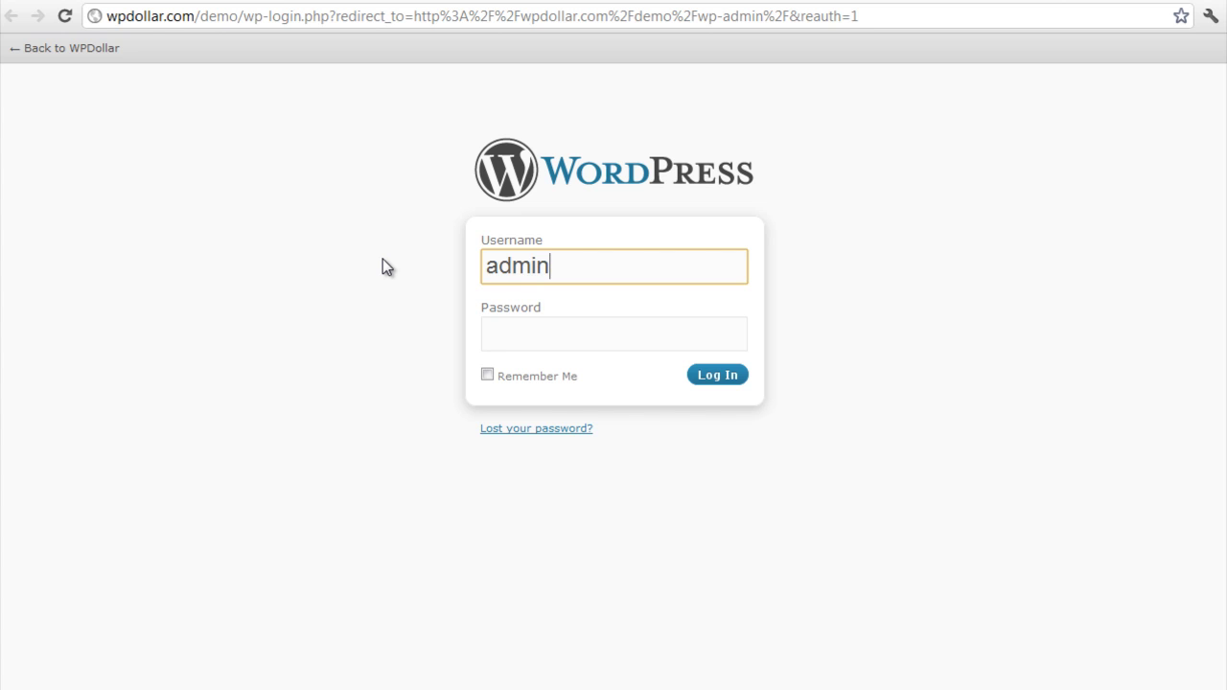
key("Tab")
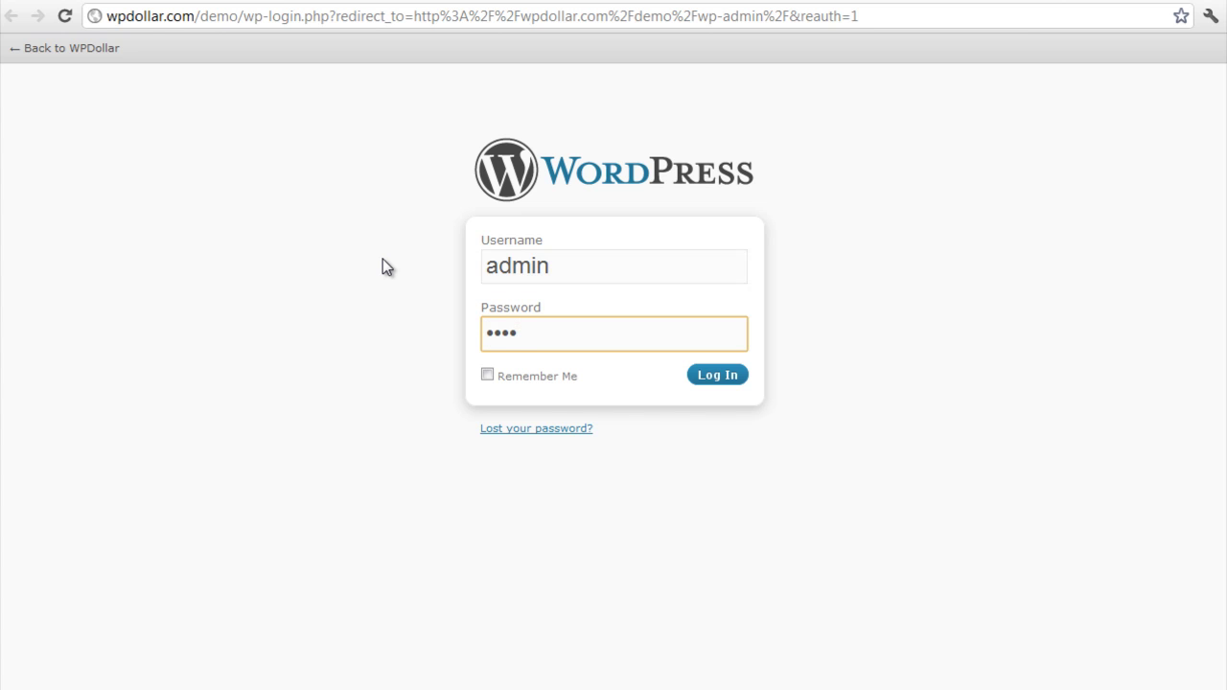
left_click(704, 381)
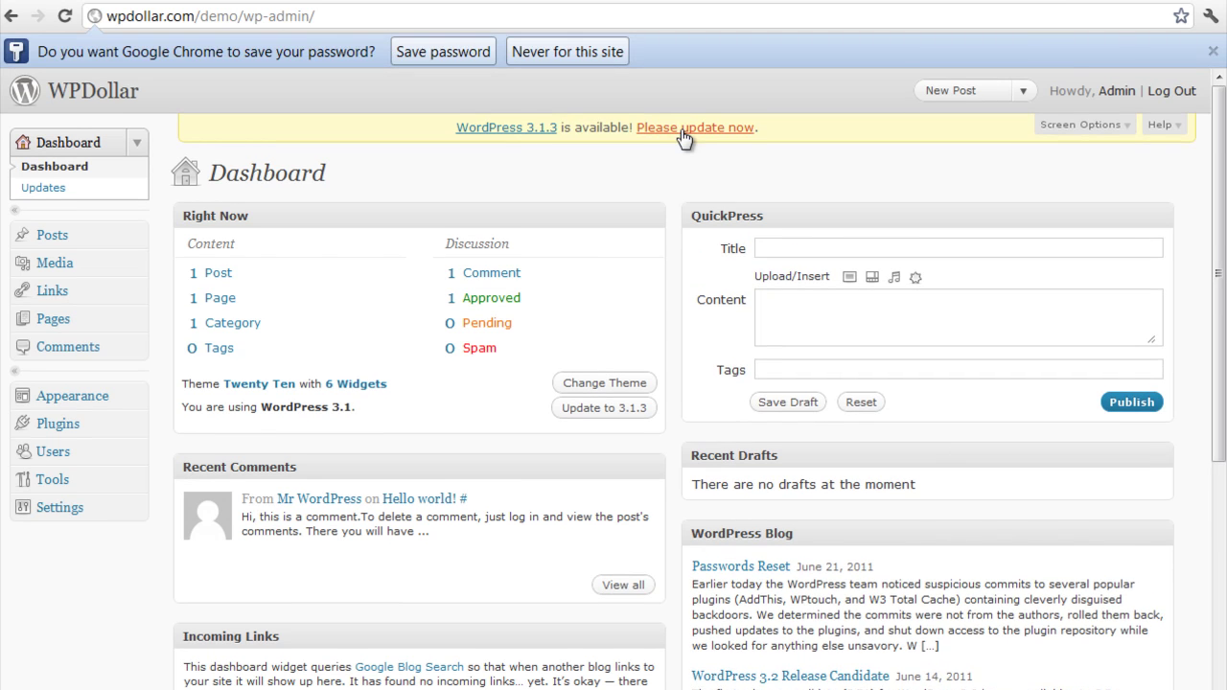
Automatically update WordPress to 3.1.3, then go back to the Dashboard.
left_click(683, 128)
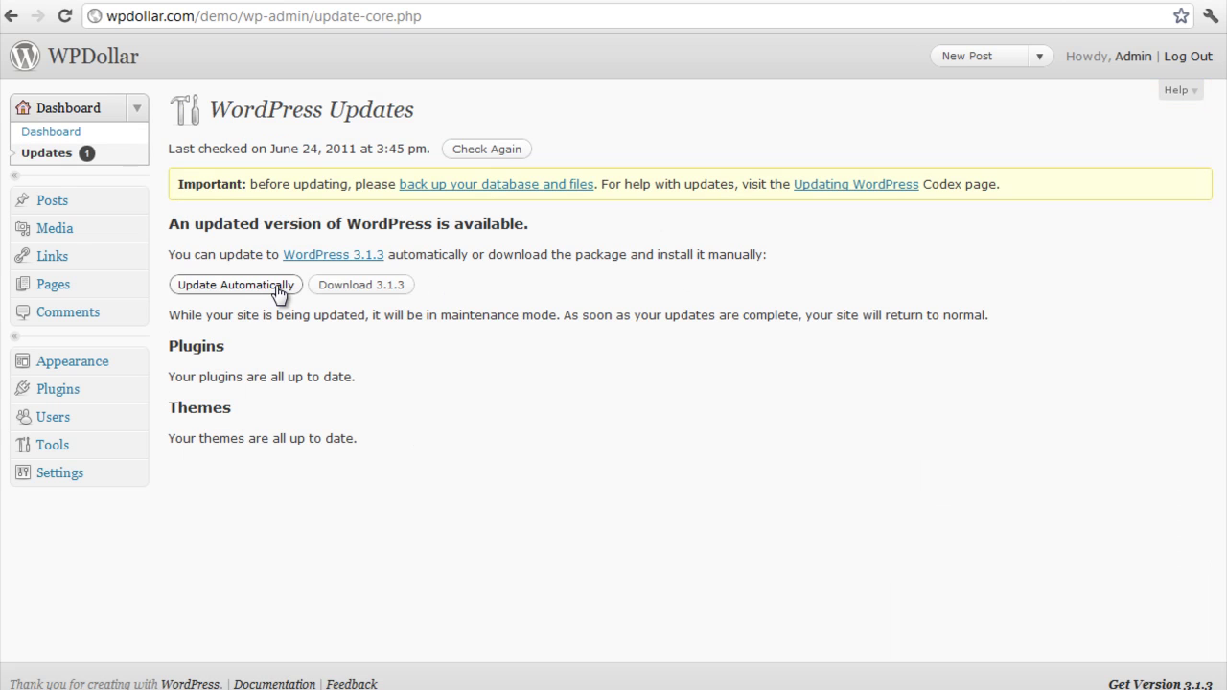
left_click(276, 285)
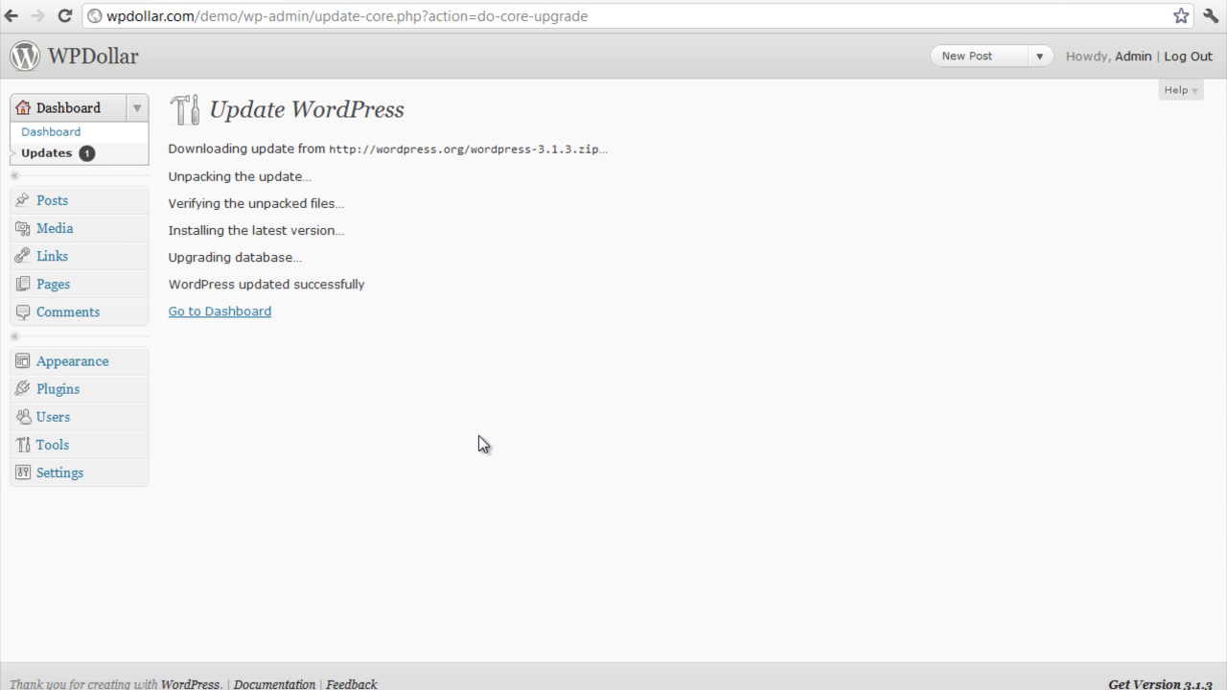
left_click(243, 317)
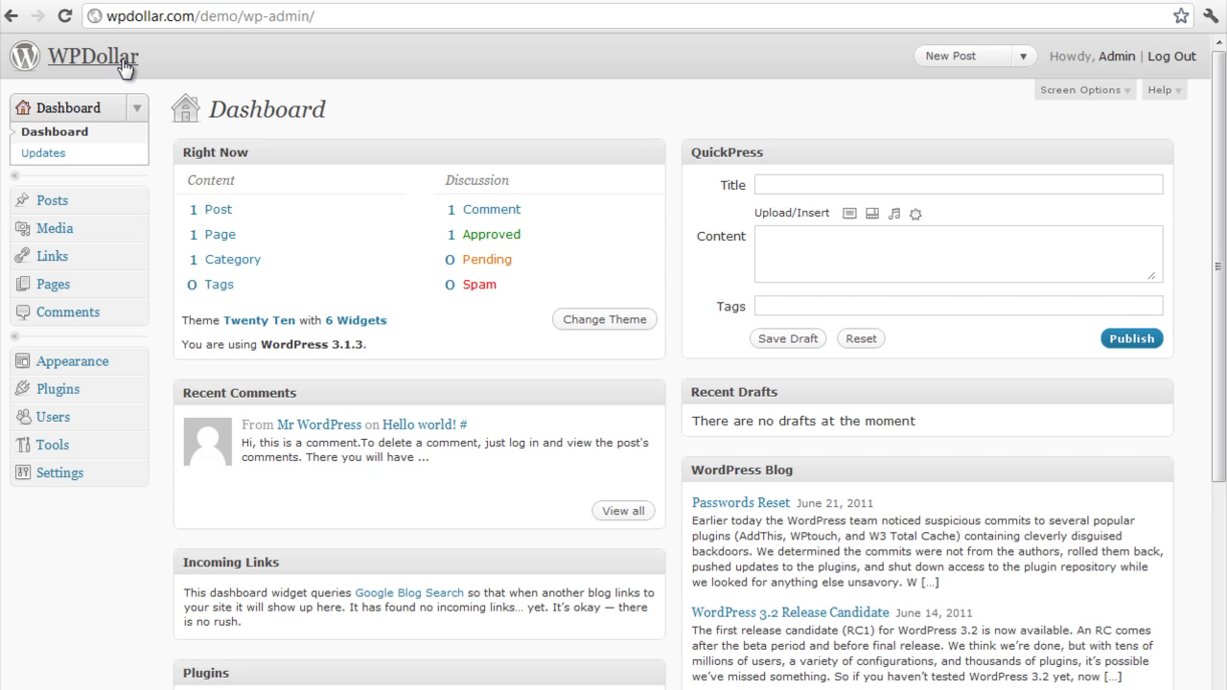
Open the WPDollar front page and scroll through the Hello world! post.
left_click(122, 59)
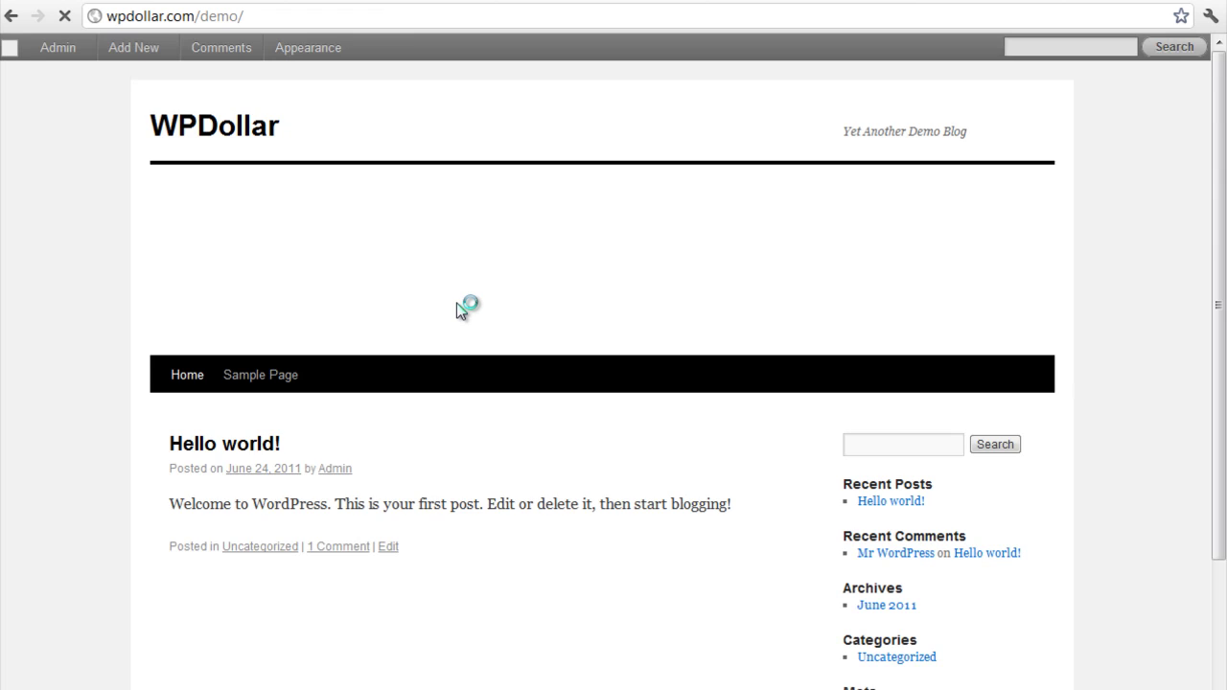
scroll(458, 326, "down", 3)
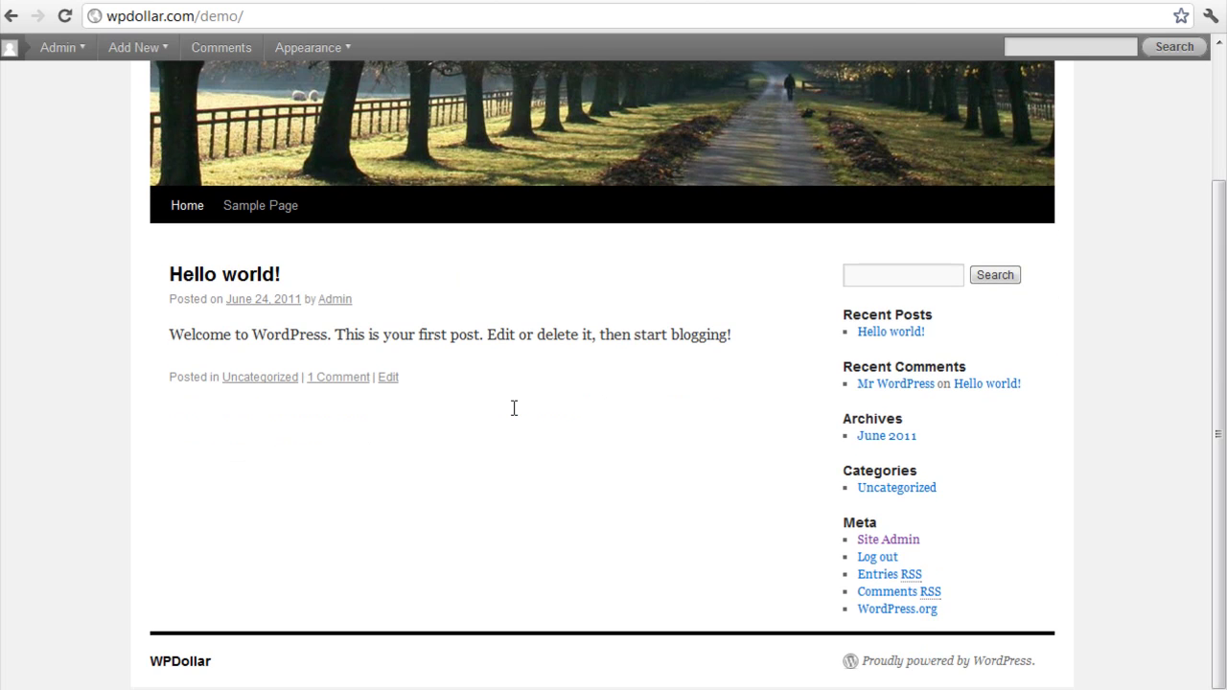
scroll(525, 488, "up", 1)
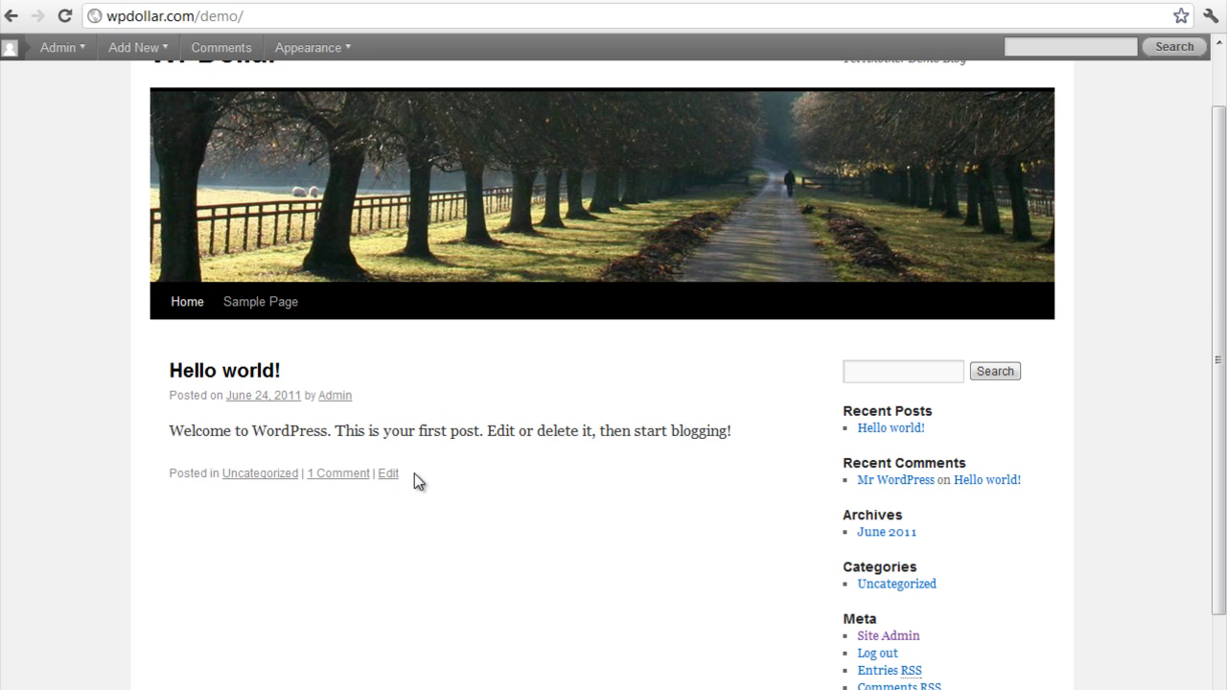
scroll(414, 472, "up", 1)
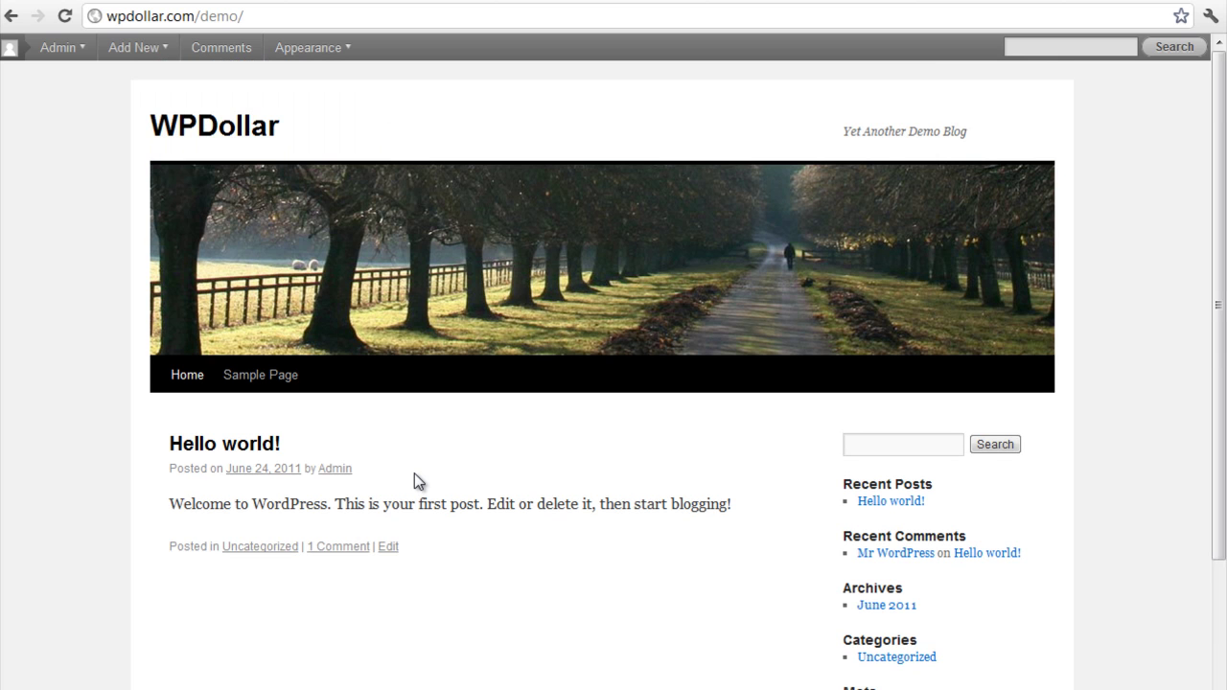